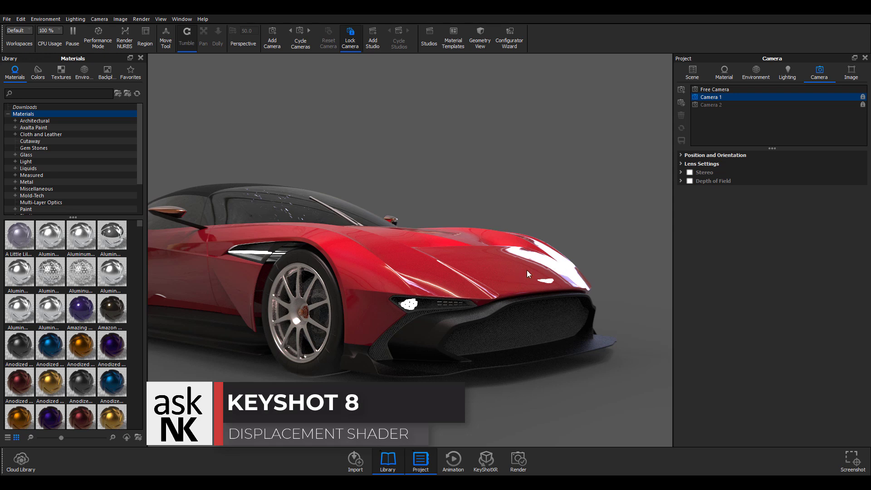
Switch to Camera 2, unlock it, and orbit and zoom in closer on the scene.
left_click(746, 106)
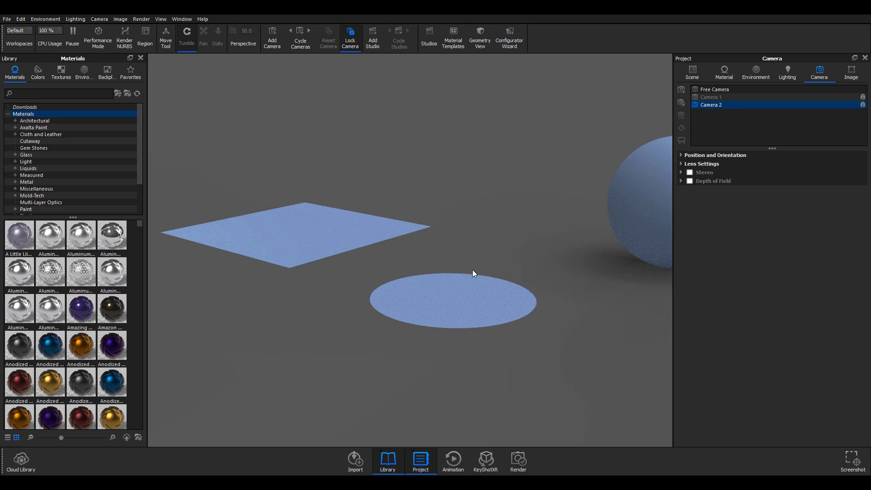
left_click(863, 105)
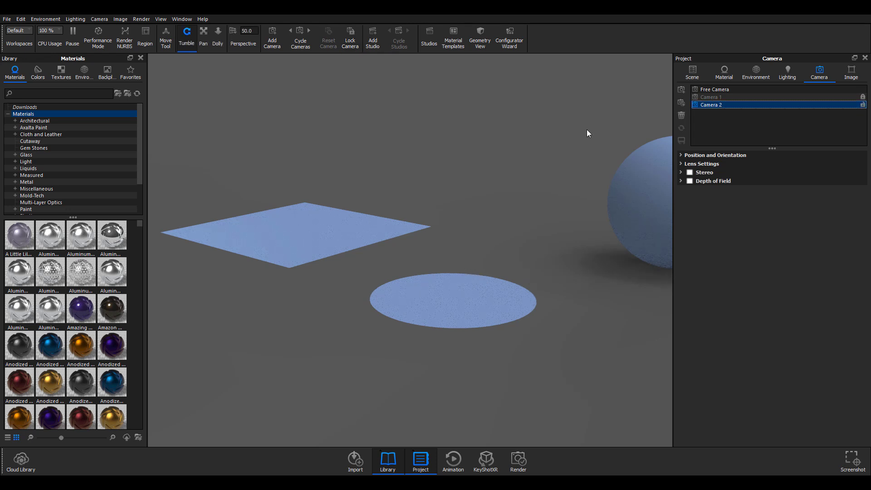
left_click_drag(493, 240, 597, 316)
scroll(430, 234, "up", 8)
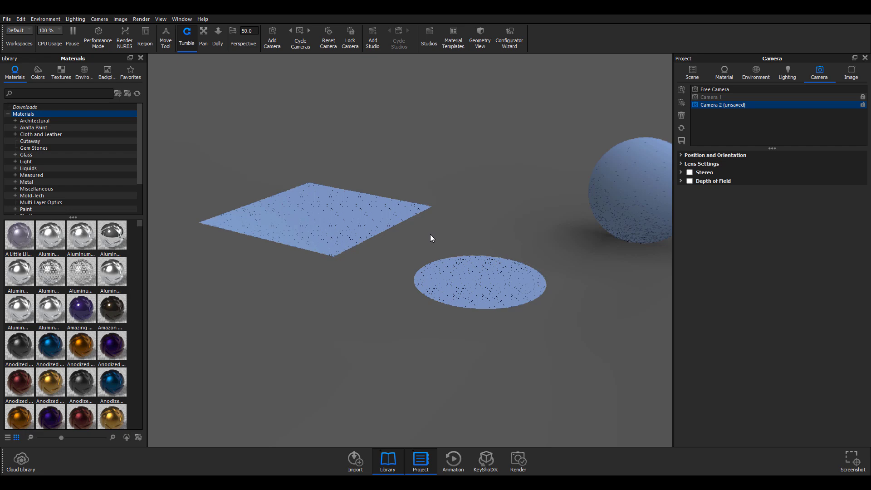
Select the disc and open its Diffuse-type Disc Material for editing.
left_click_drag(164, 222, 490, 308)
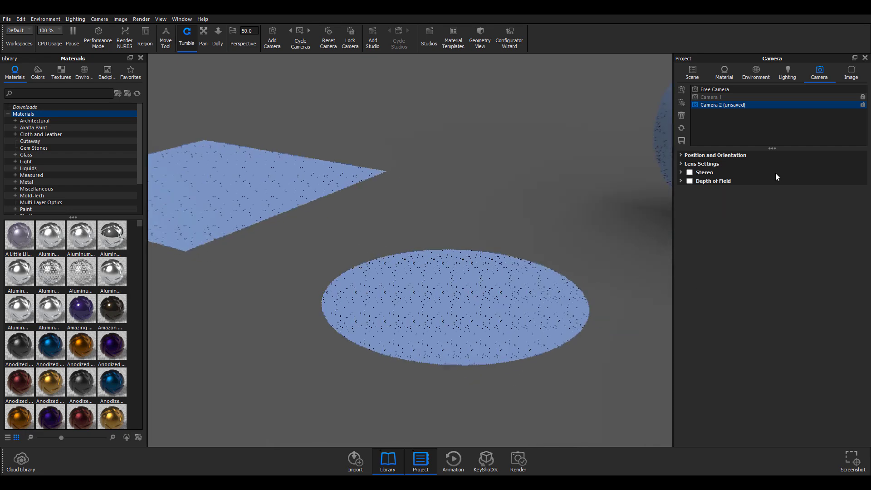
left_click(692, 72)
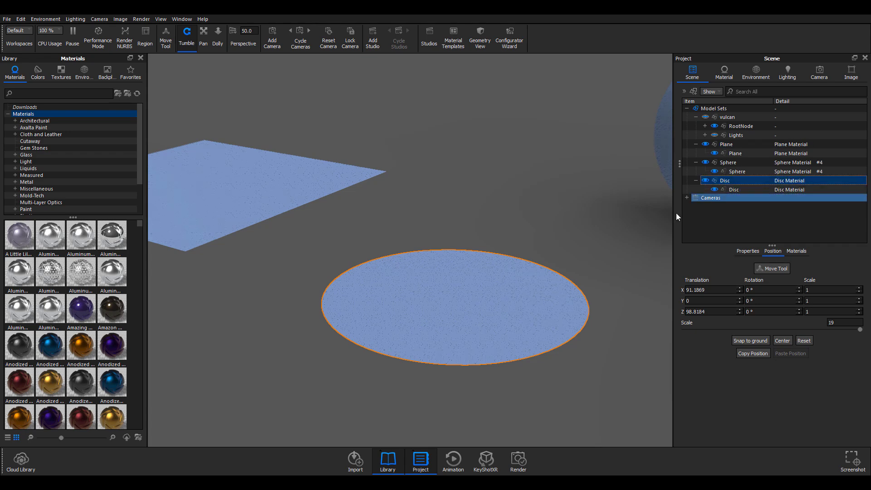
double_click(464, 338)
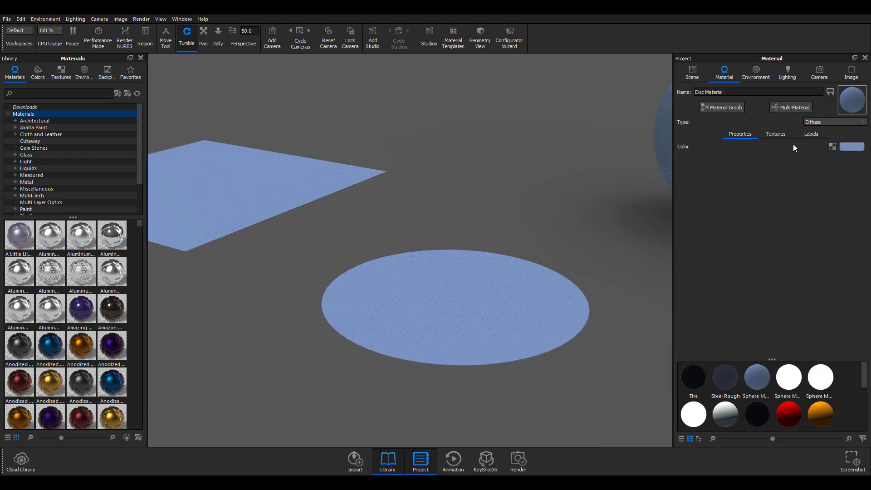
Open the Disc Material's node graph and rearrange the Diffuse and material nodes.
left_click(728, 107)
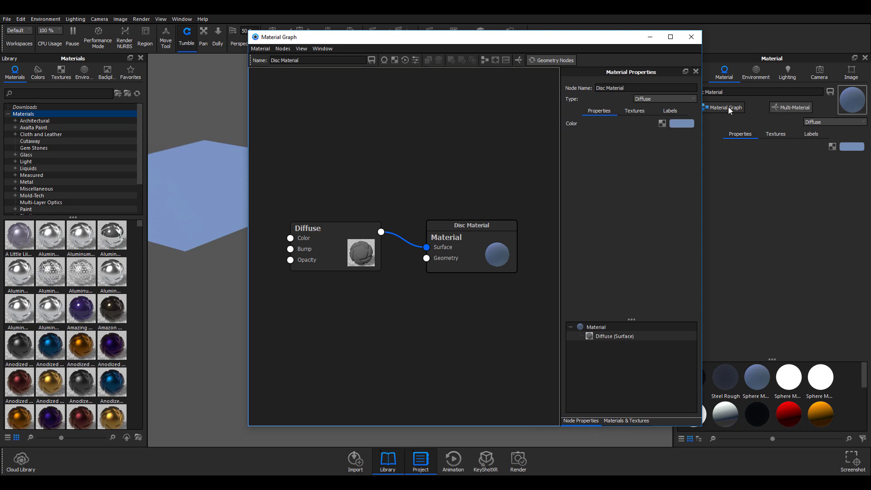
left_click_drag(460, 231, 483, 201)
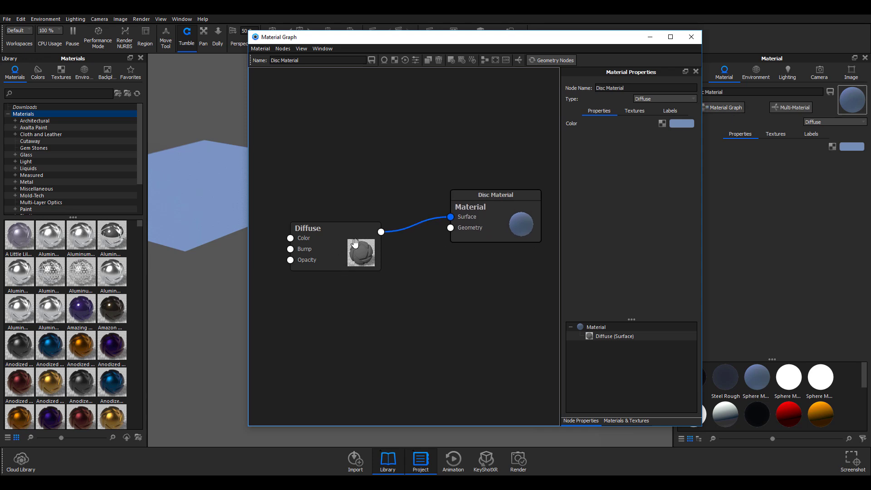
left_click_drag(354, 243, 365, 167)
left_click_drag(501, 193, 497, 164)
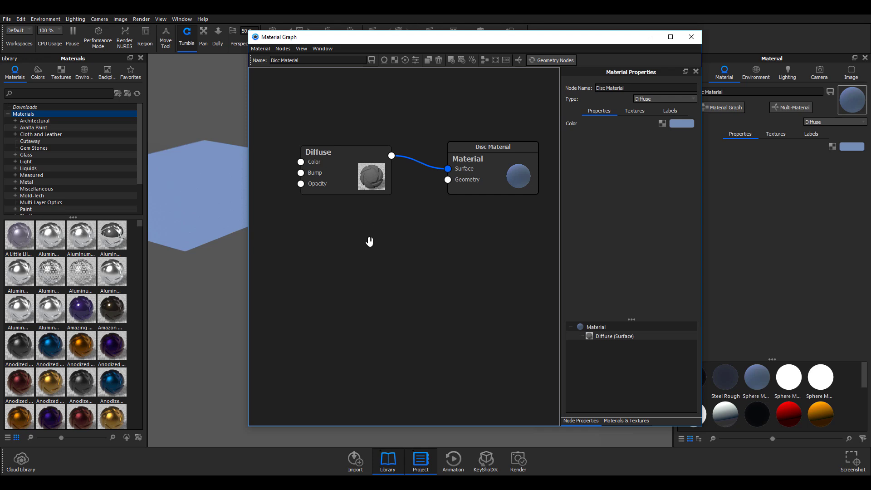
Add a Geometry > Displace node and wire it into the material's Geometry input.
right_click(371, 260)
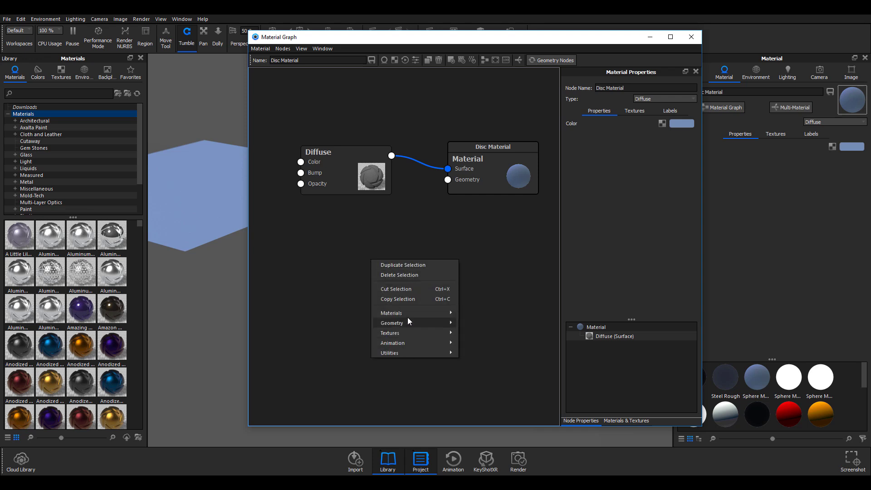
mouse_move(409, 323)
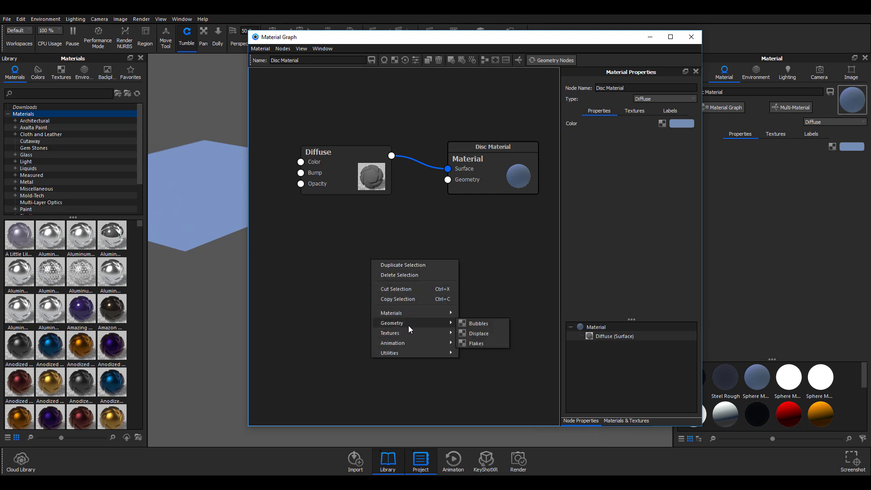
left_click(475, 333)
left_click_drag(408, 286, 402, 269)
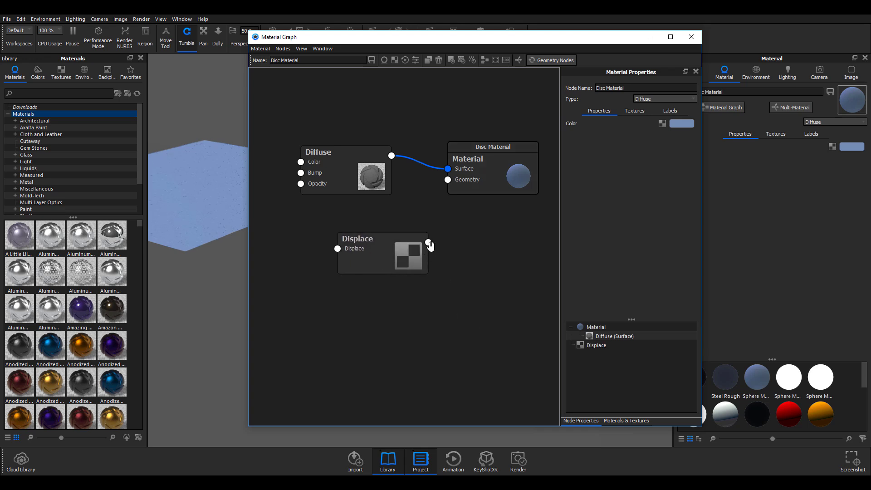
left_click_drag(429, 244, 447, 180)
mouse_move(384, 258)
left_mouse_down()
mouse_move(411, 258)
mouse_move(394, 255)
left_mouse_up()
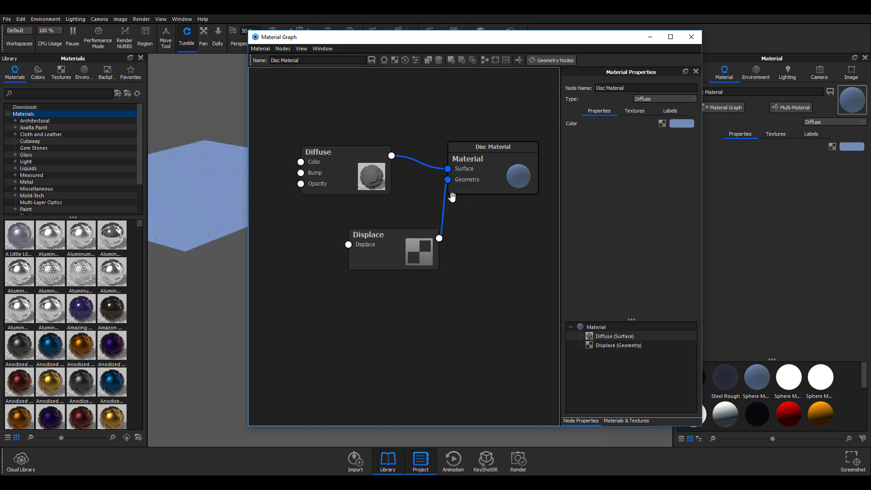
left_click_drag(479, 181, 508, 177)
left_click_drag(370, 268, 395, 272)
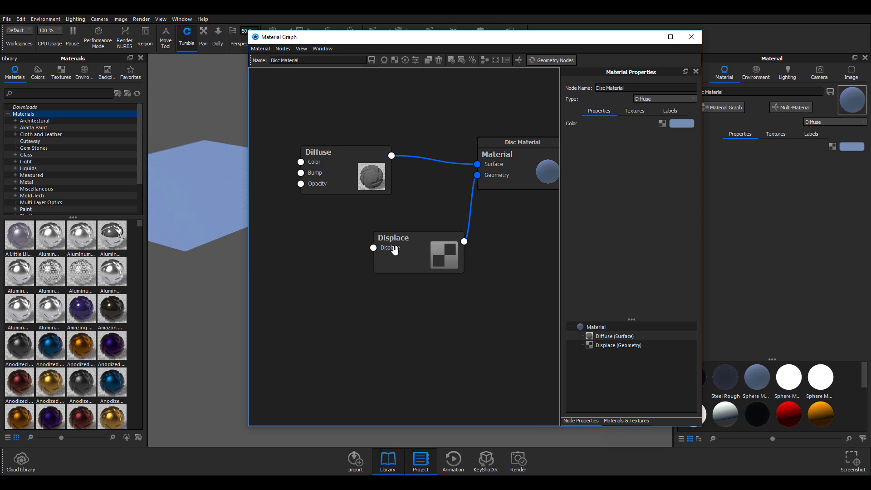
Bring the DiamondPlate01_bump texture from the texture library into the graph, driving Displace.
left_click(58, 77)
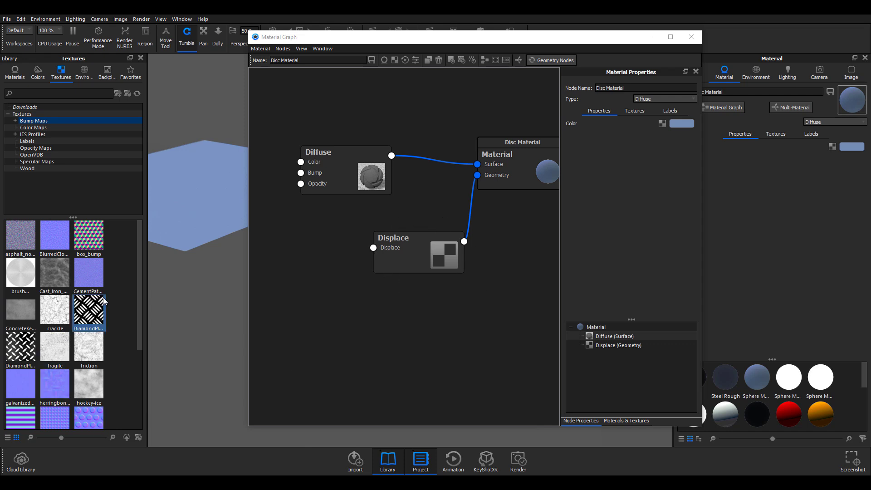
mouse_move(95, 321)
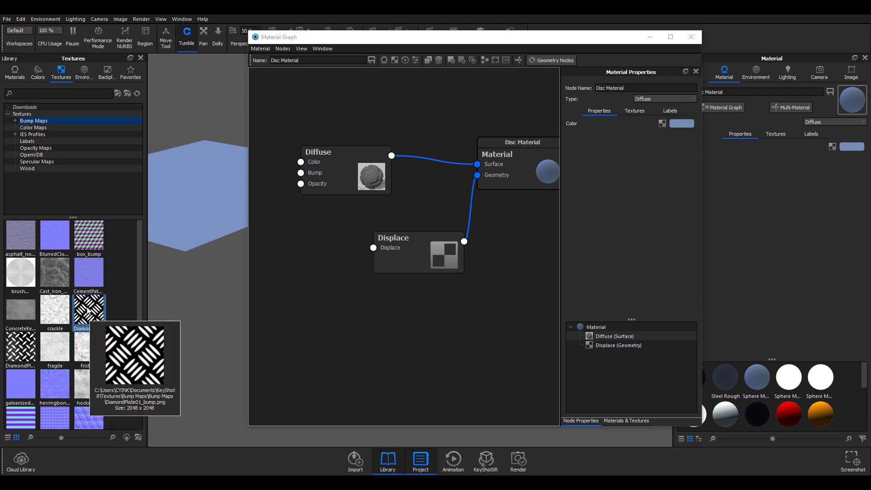
left_click_drag(88, 311, 375, 250)
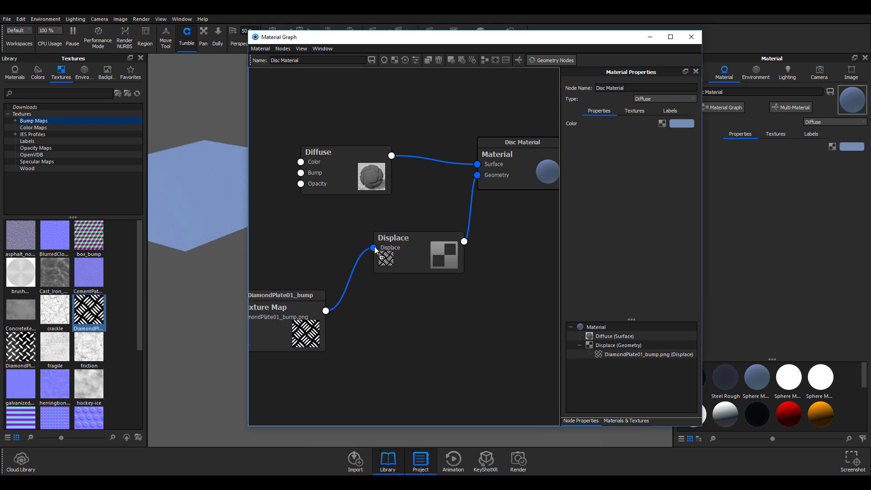
left_click_drag(293, 309, 320, 246)
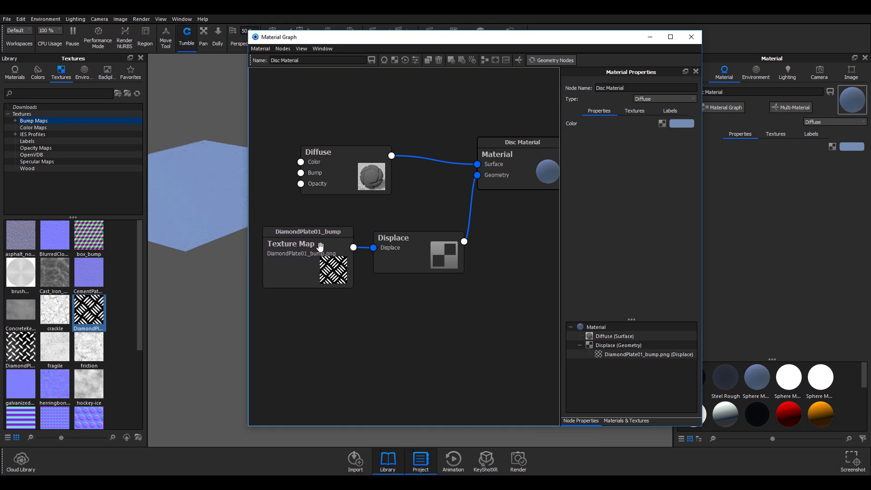
left_click_drag(402, 256, 417, 253)
Change the Displace node's height from 10 cm to 3 cm and execute the geometry nodes.
left_click(417, 252)
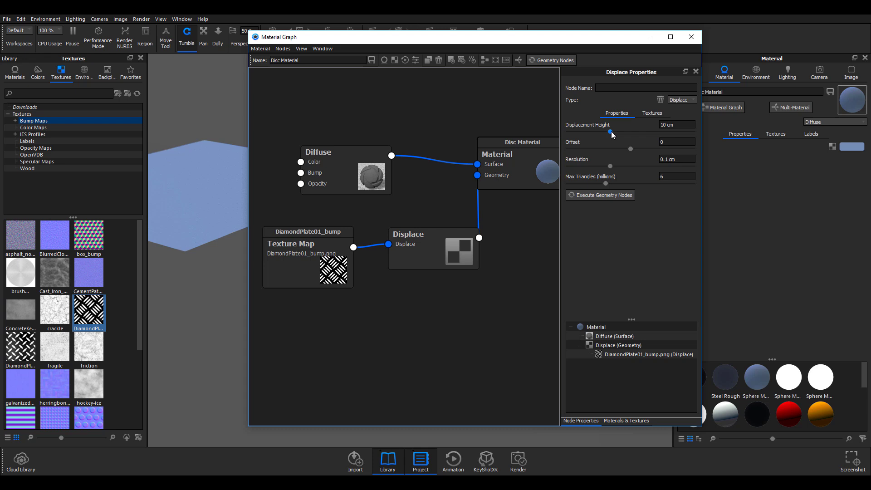
left_click_drag(676, 124, 644, 123)
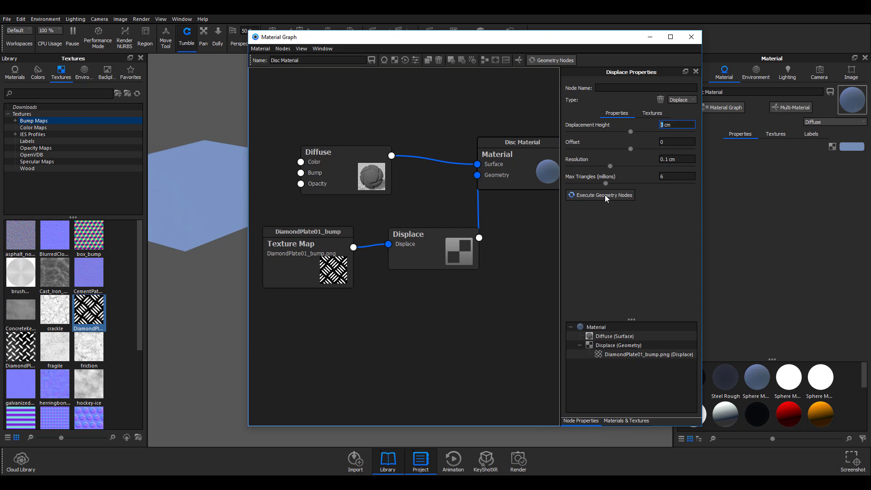
left_click(605, 195)
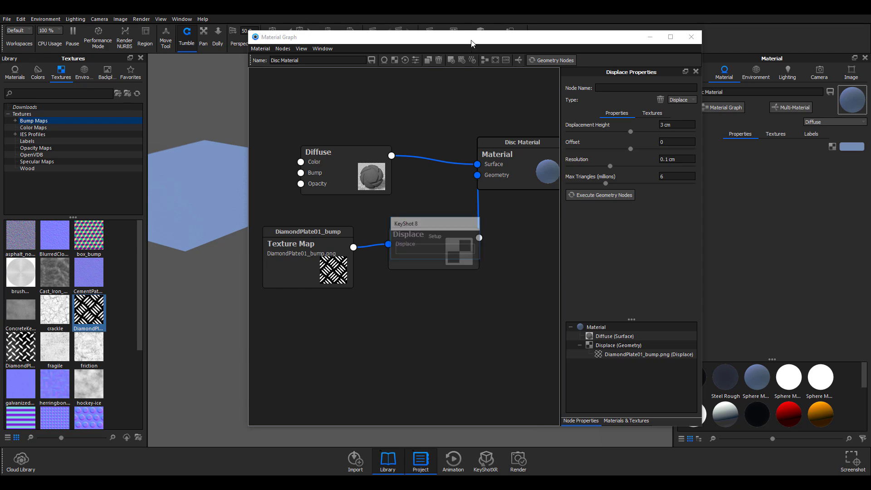
Move the graph window aside and orbit to inspect the disc's raised diamond-plate blocks.
left_click_drag(472, 43, 705, 311)
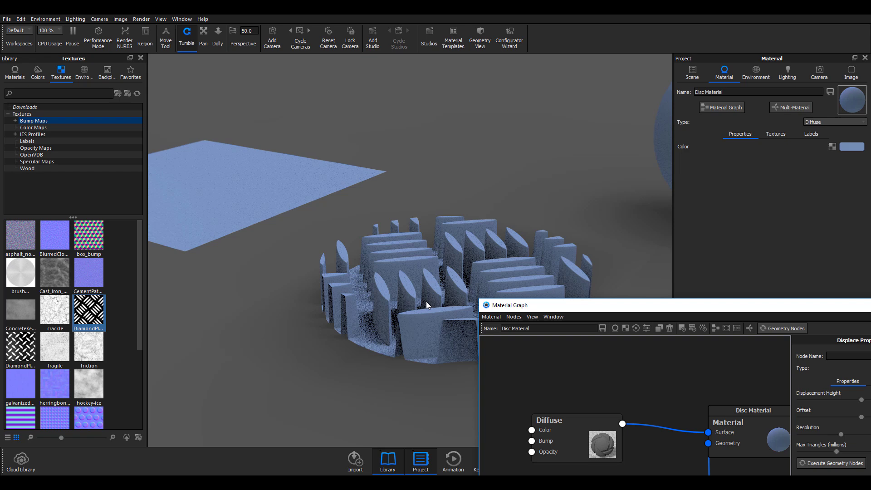
left_click_drag(516, 305, 603, 161)
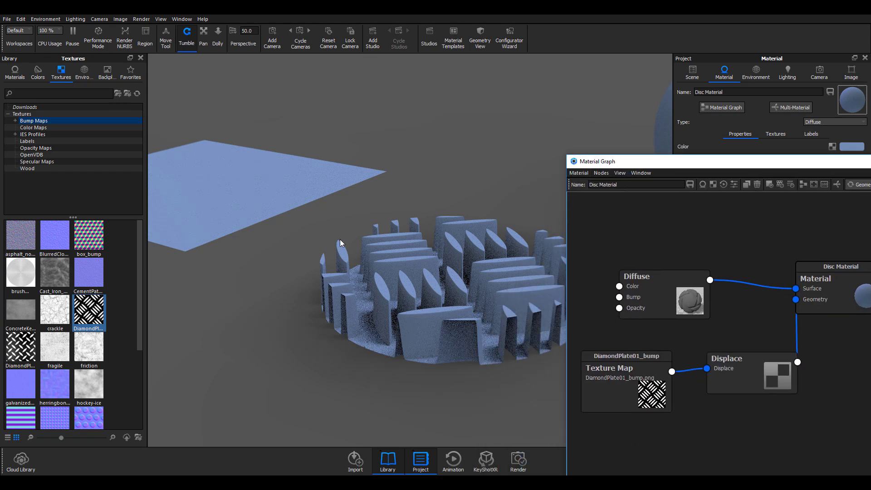
left_click_drag(396, 234, 269, 202)
Select the plane and load the Plane Material into the node graph.
double_click(269, 202)
left_click_drag(744, 164, 230, 166)
left_click(721, 108)
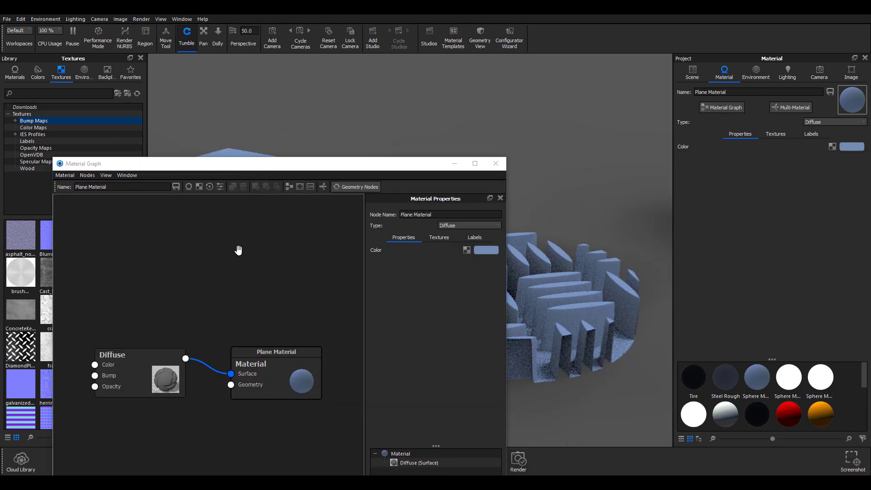
left_click_drag(294, 163, 374, 74)
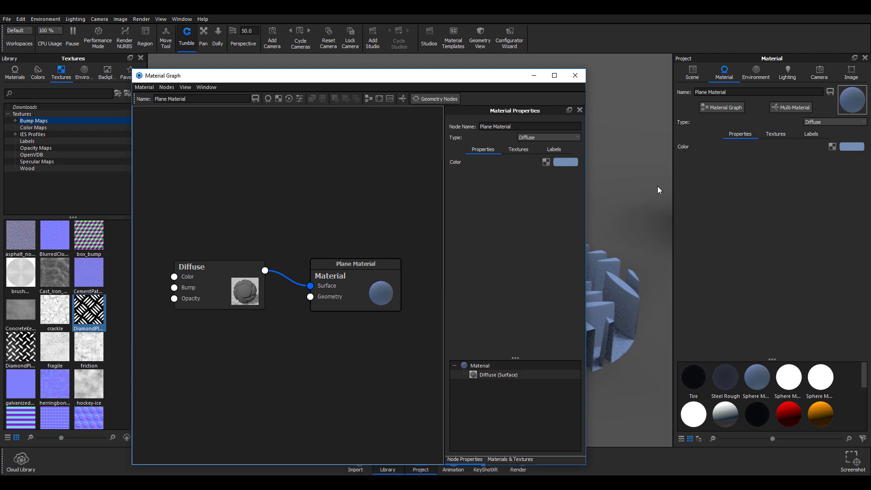
Try pink and yellow for the plane's diffuse colour, settling on grey #B0B0B0.
left_click(564, 163)
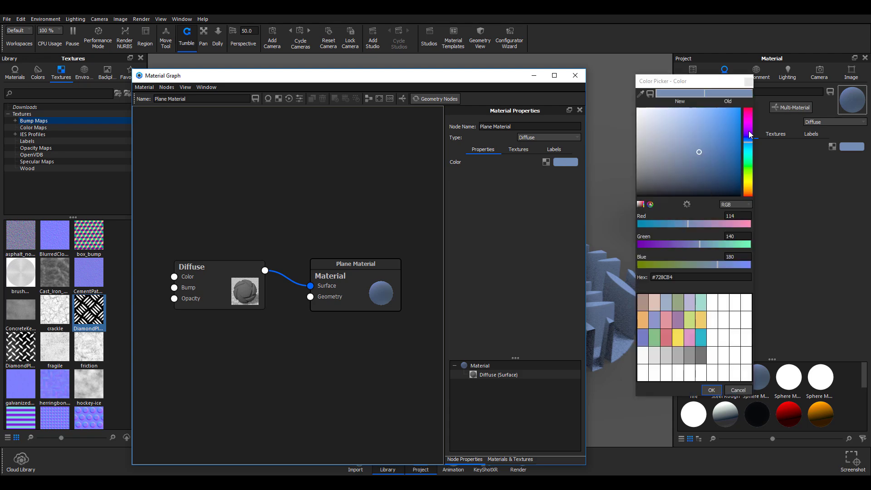
left_click_drag(749, 132, 748, 117)
left_click_drag(429, 77, 443, 90)
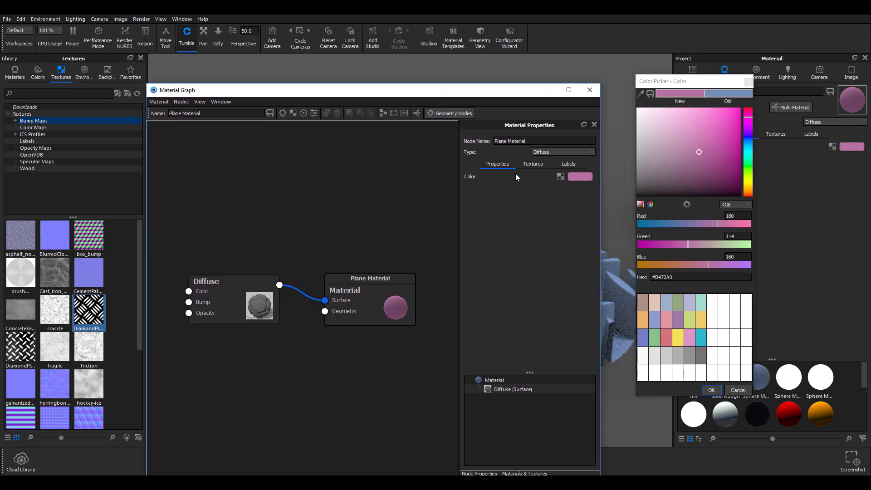
left_click(676, 339)
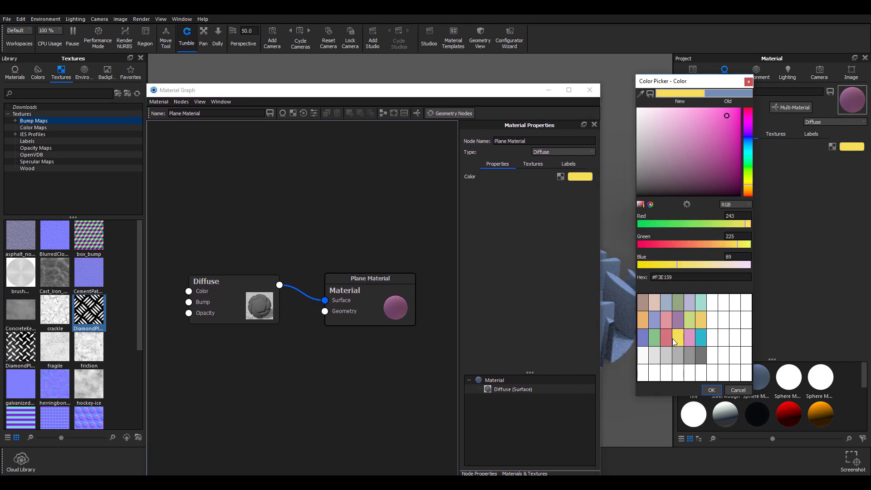
left_click_drag(418, 90, 466, 59)
left_click(667, 341)
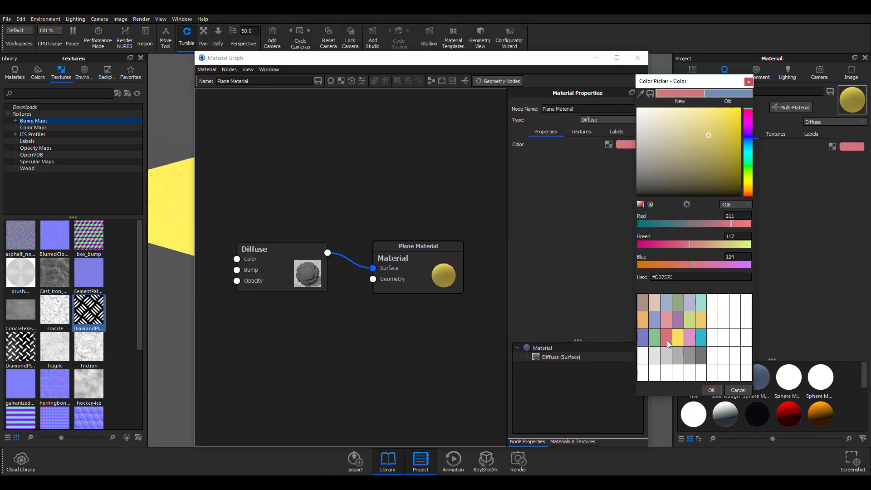
left_click_drag(394, 57, 412, 55)
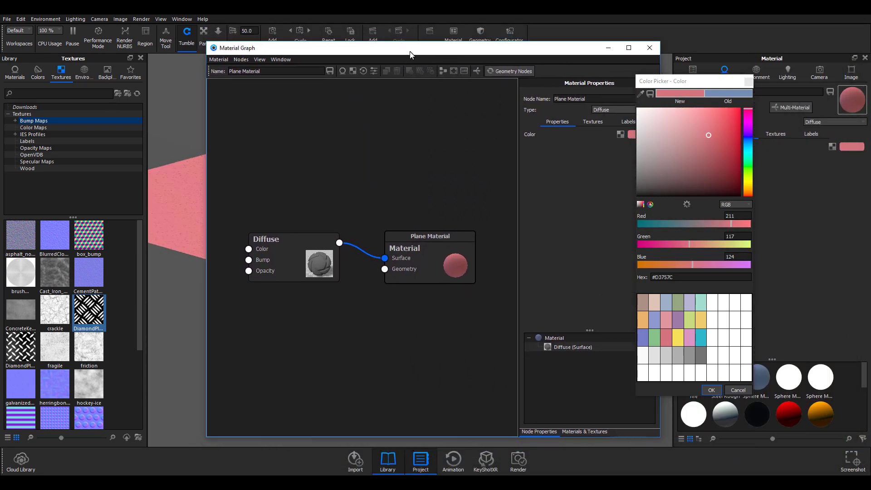
left_click(679, 355)
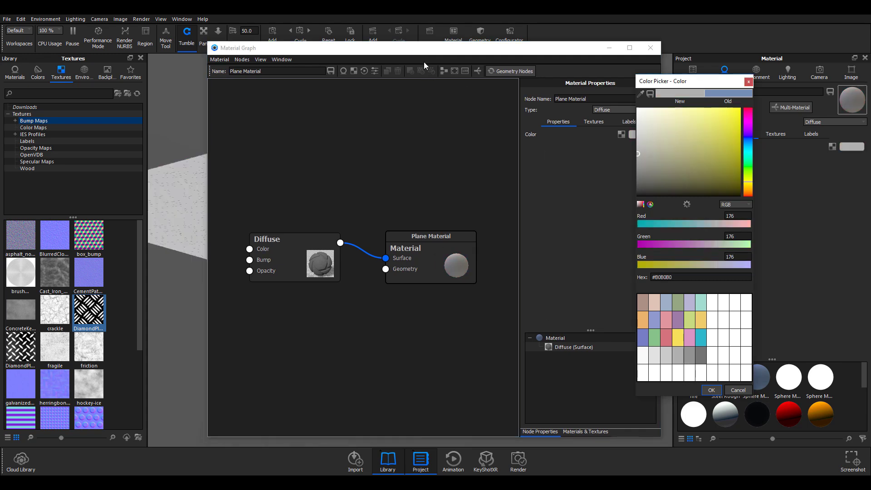
left_click_drag(522, 42, 551, 47)
left_click_drag(459, 55, 560, 59)
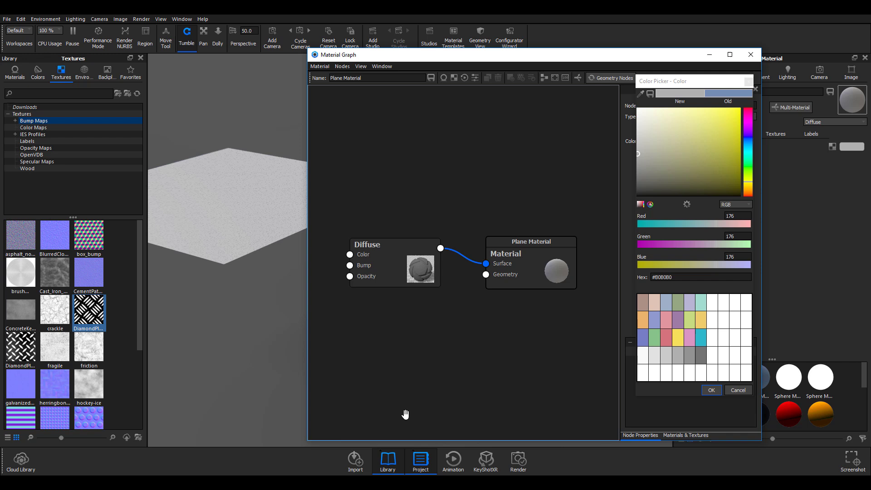
Add a Displace node and connect it to the Plane Material's Geometry input.
right_click(400, 341)
mouse_move(442, 355)
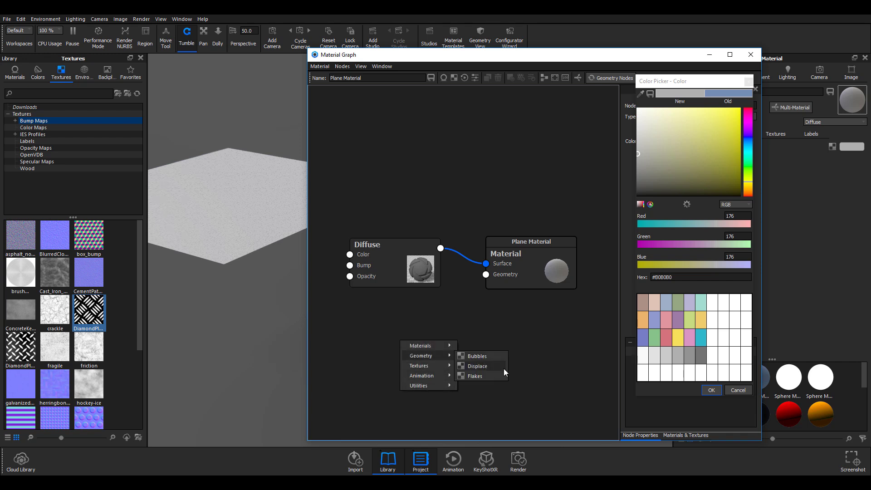
left_click(481, 365)
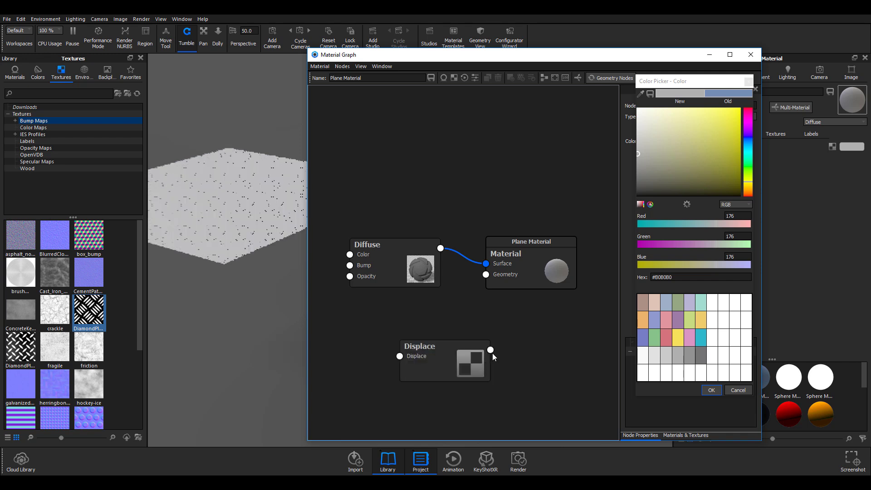
left_click_drag(490, 350, 486, 275)
left_click_drag(443, 356, 441, 323)
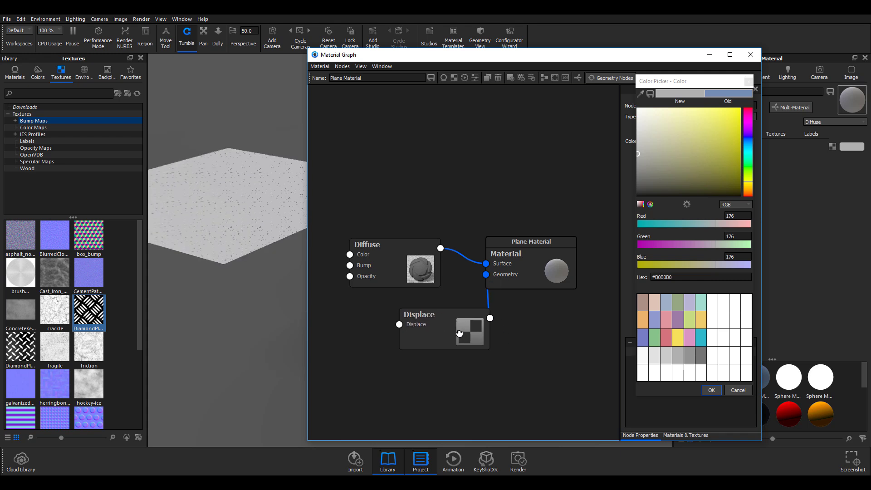
Browse the texture library through Color, Label and Opacity Maps categories.
left_click(86, 383)
scroll(77, 358, "down", 3)
left_click(77, 353)
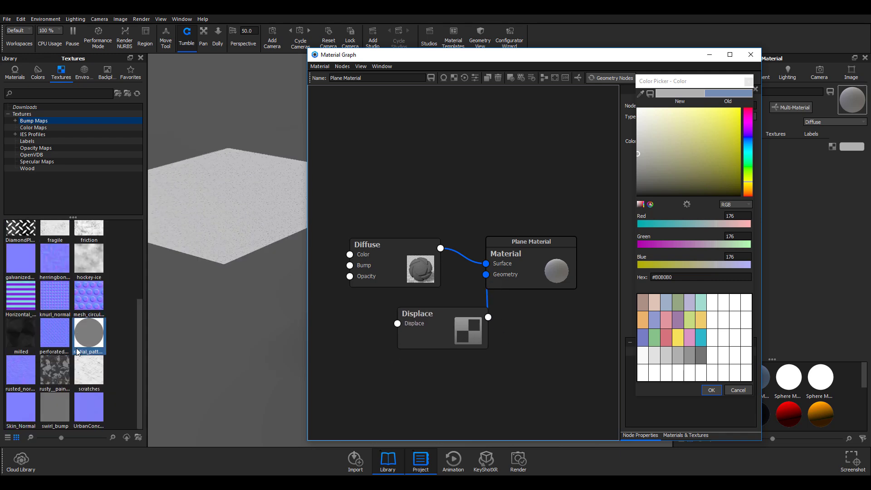
scroll(77, 353, "up", 3)
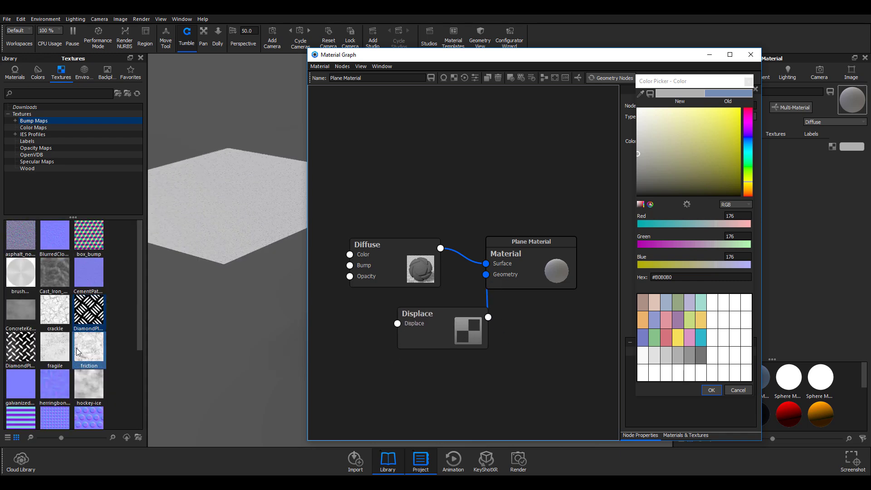
left_click(83, 325)
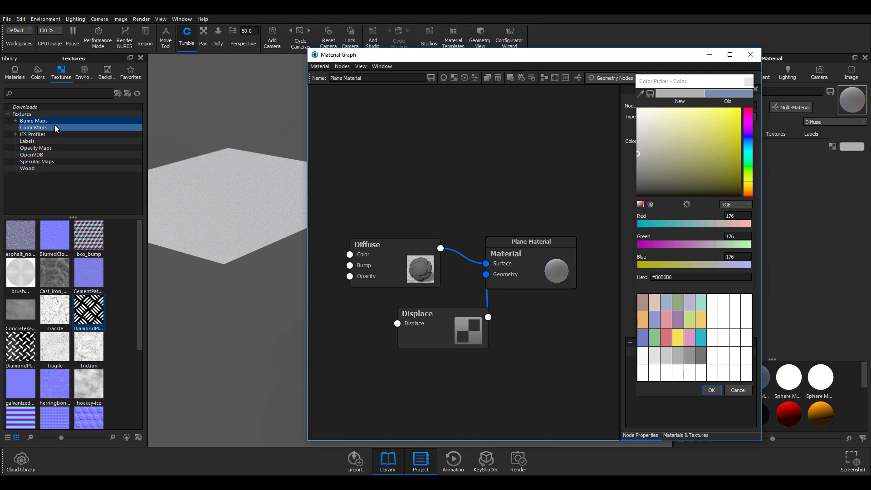
left_click(54, 125)
left_click(40, 141)
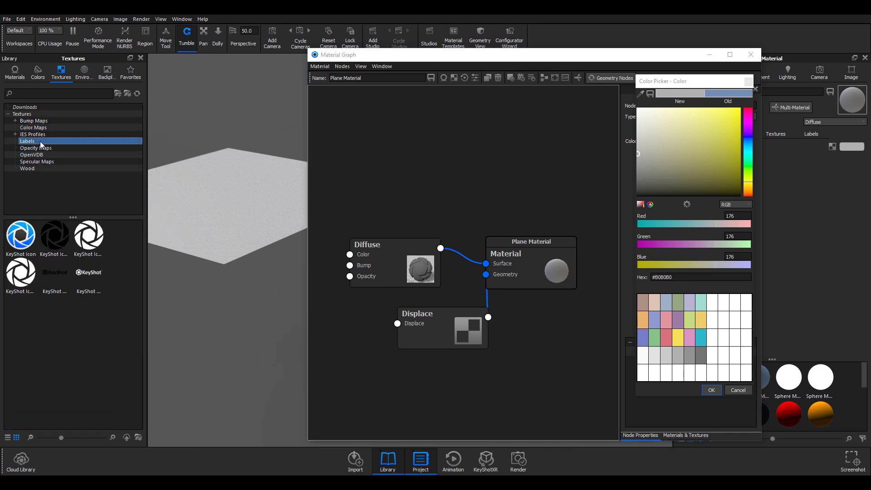
left_click(37, 148)
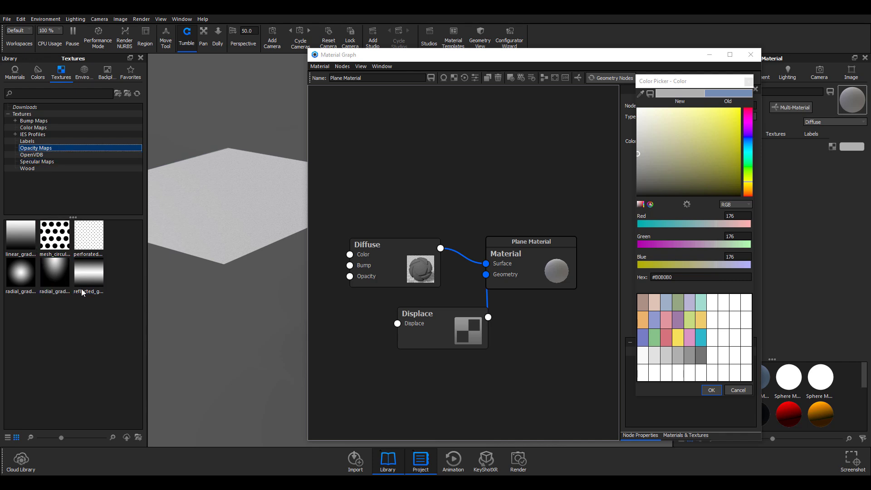
Feed the mesh_circular_alpha dot texture into the Displace node and select Displace.
left_click_drag(54, 235, 345, 363)
left_click_drag(402, 387, 350, 387)
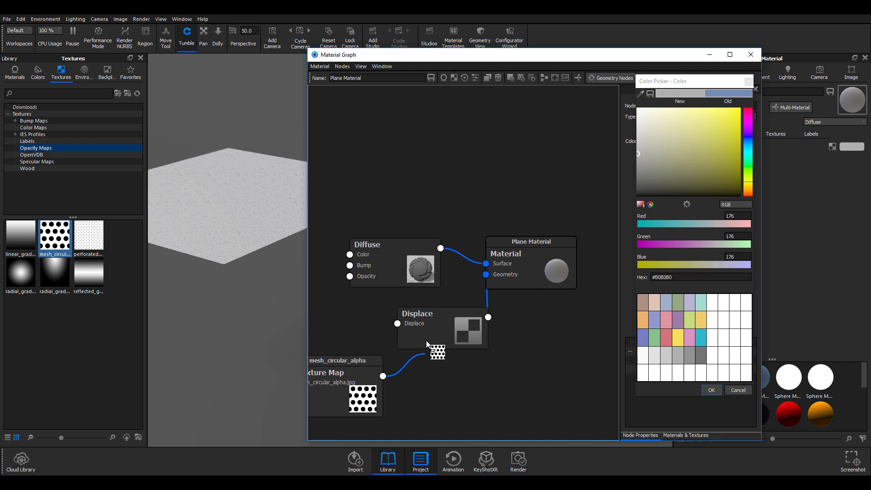
left_click_drag(426, 340, 398, 322)
left_click_drag(362, 380, 365, 344)
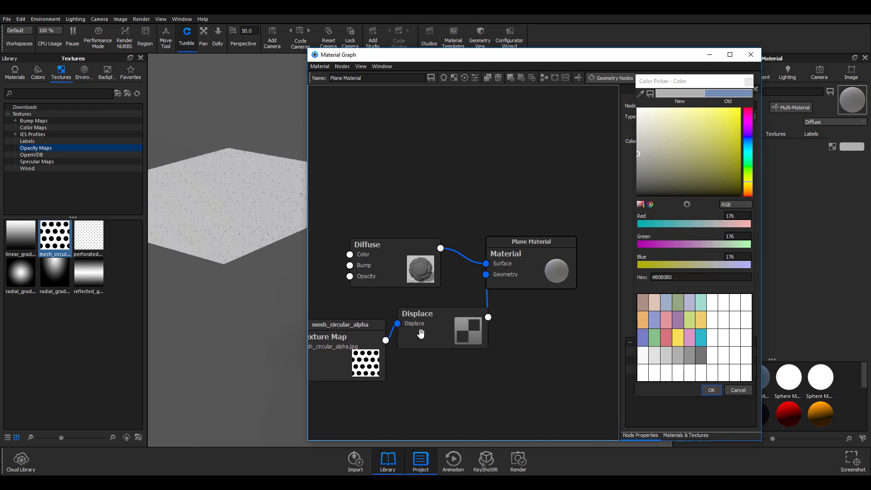
left_click(421, 333)
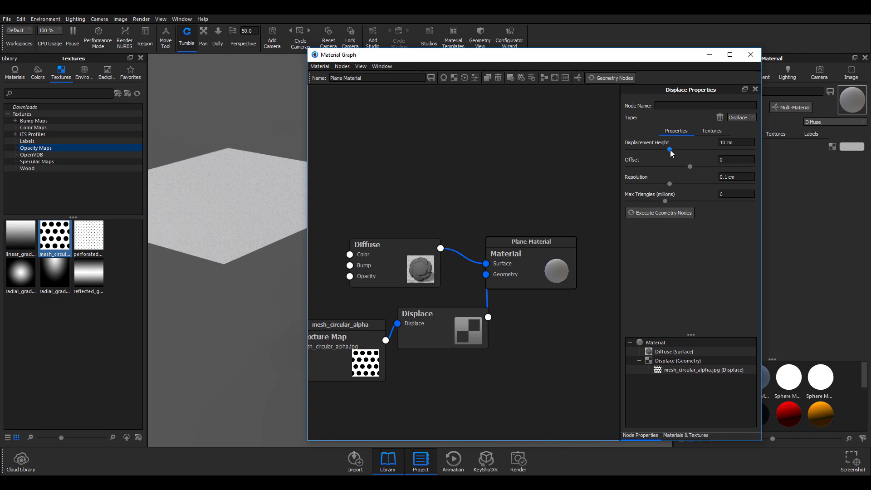
Set the plane's Displacement Height to 3 cm.
left_click_drag(670, 150, 667, 150)
left_click_drag(741, 143, 698, 142)
type("3")
key("Return")
Execute the geometry nodes and orbit to inspect the rows of circular pits.
left_click_drag(482, 58, 721, 88)
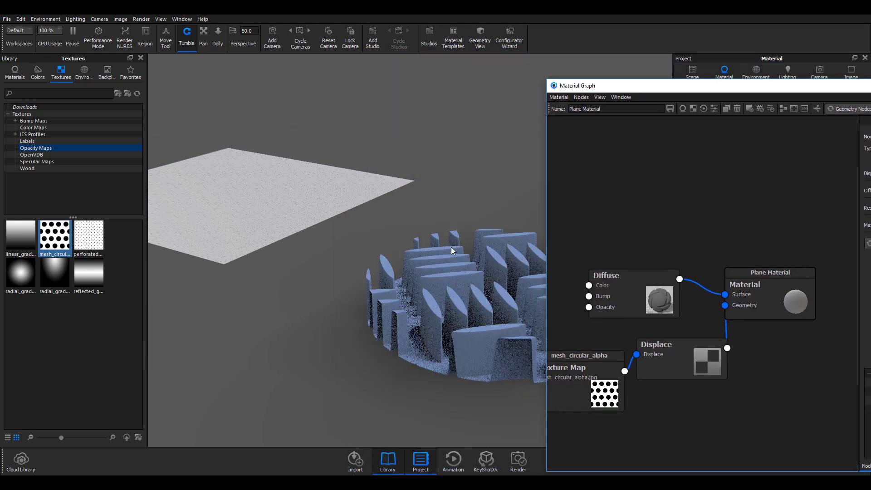
left_click_drag(620, 91, 358, 50)
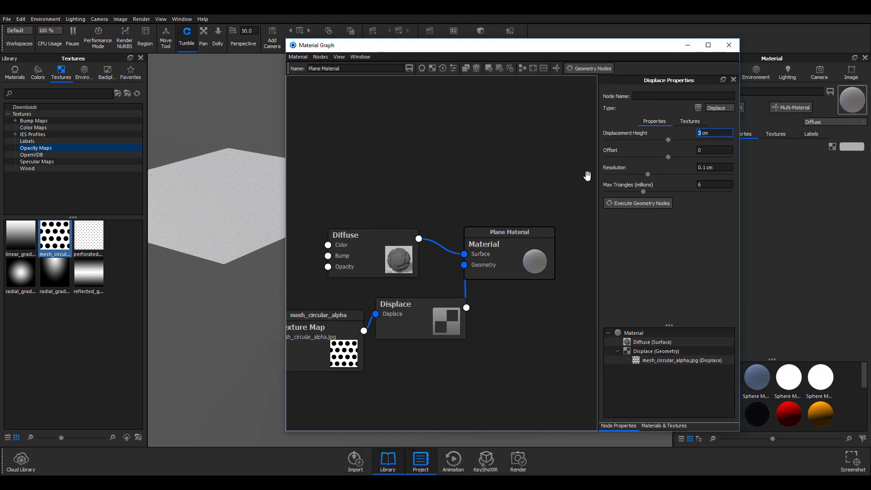
left_click(635, 203)
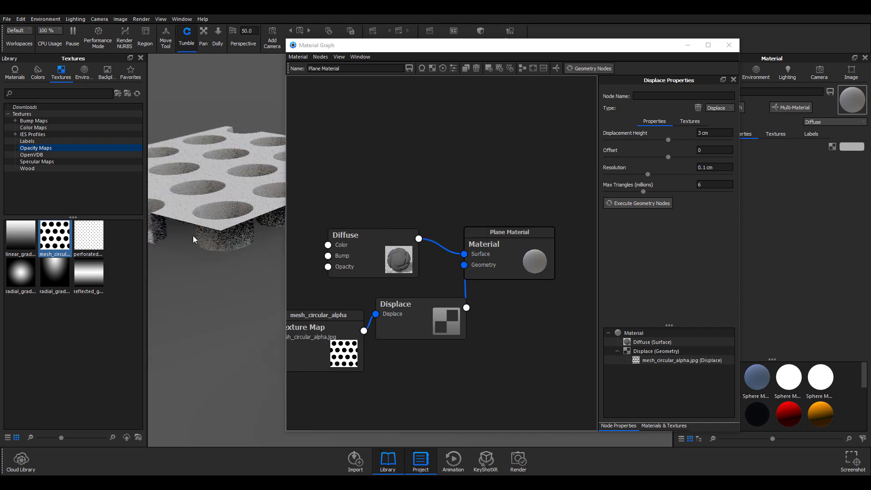
left_click_drag(457, 49, 735, 86)
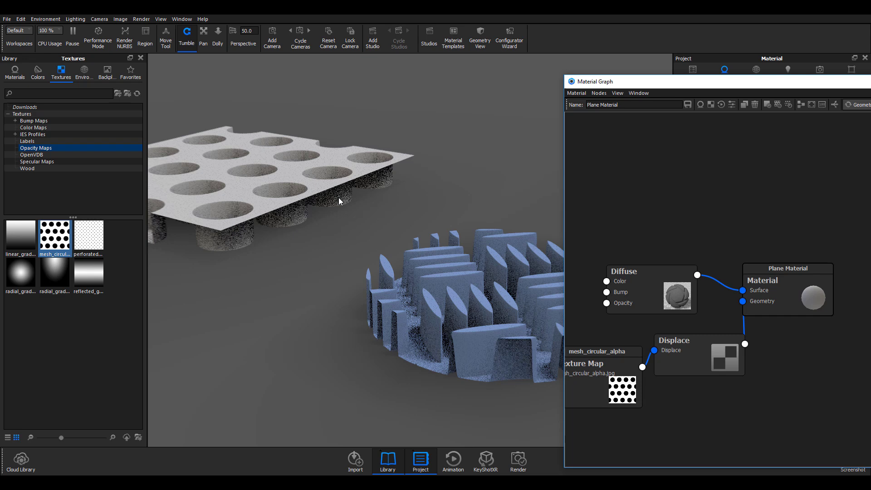
left_click_drag(329, 225, 295, 215)
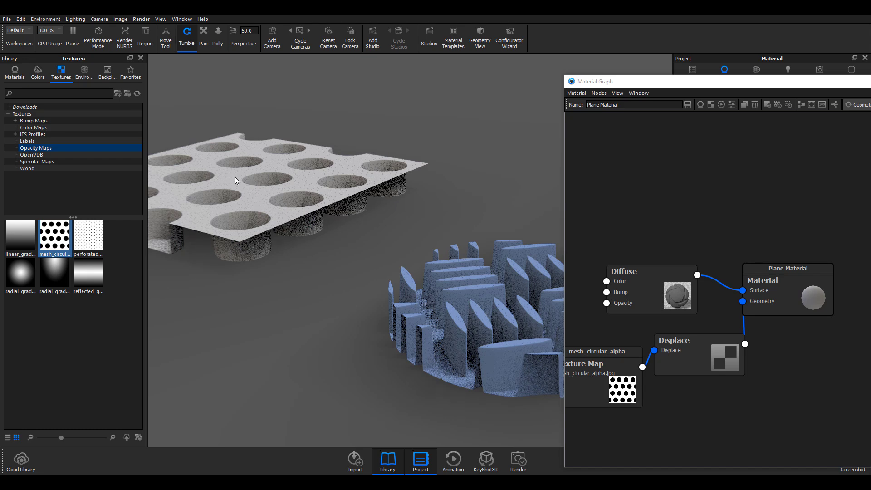
Enlarge the graph window and move the mesh_circular_alpha node further left.
double_click(659, 88)
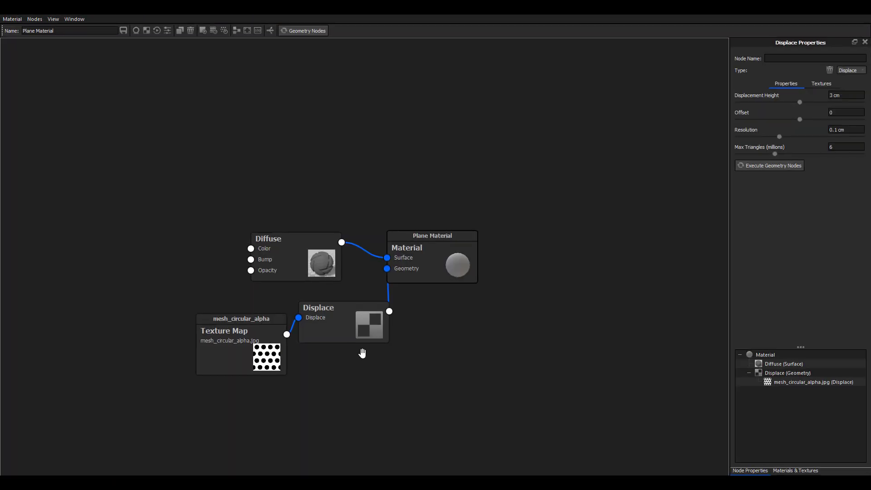
left_click_drag(247, 338, 95, 311)
right_click(159, 365)
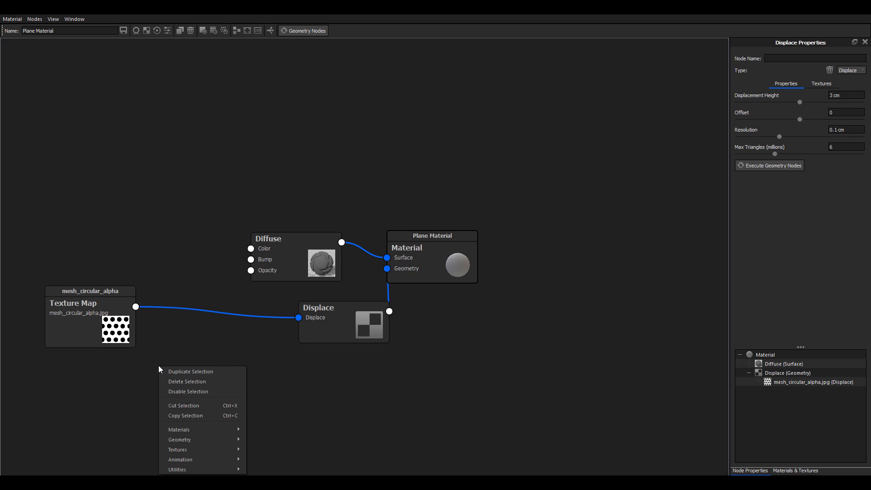
left_click(302, 373)
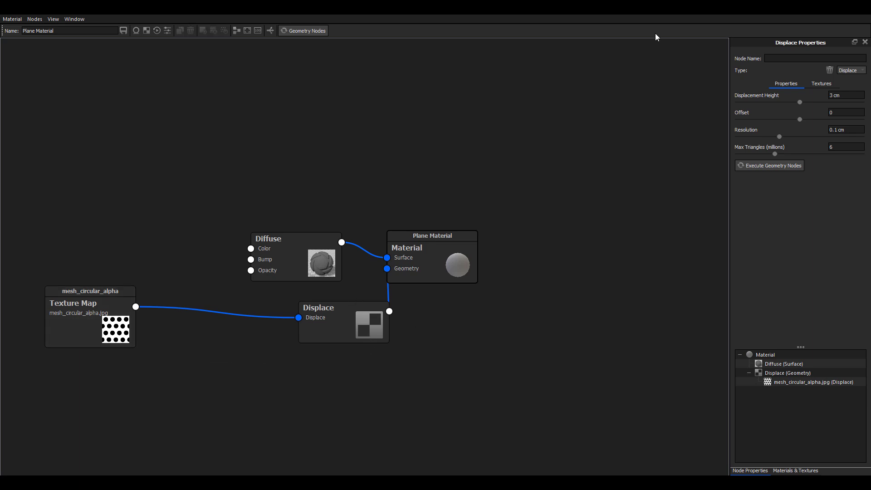
double_click(626, 12)
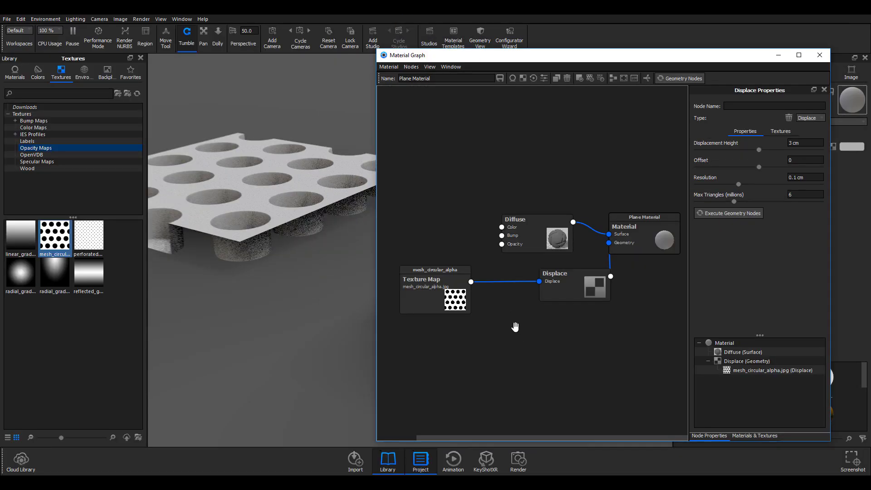
Insert a Color Invert node between the texture and Displace, then regenerate the plane.
right_click(511, 325)
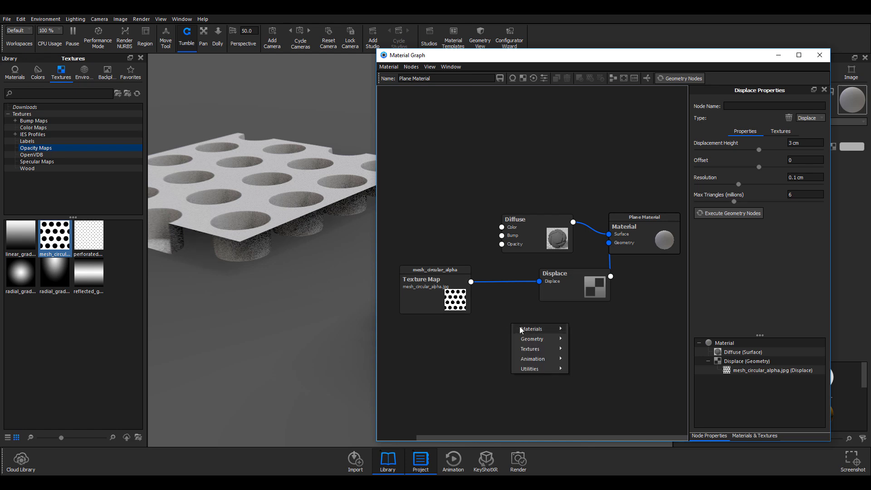
mouse_move(546, 370)
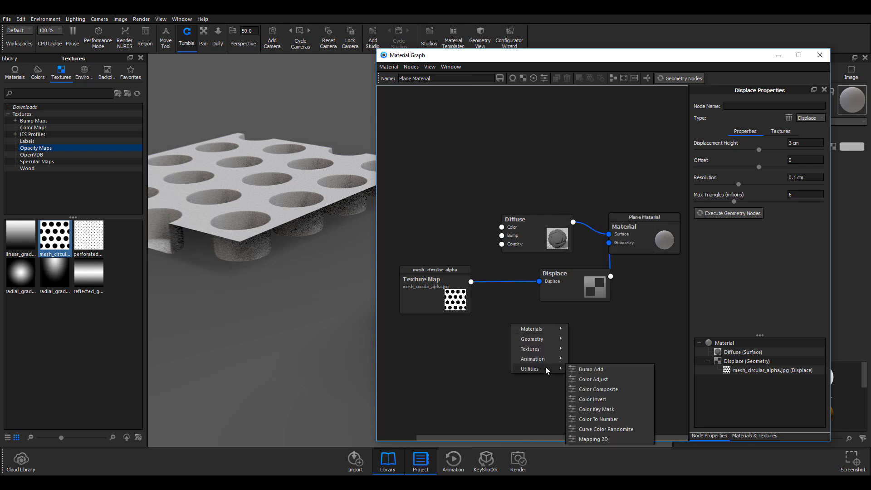
left_click(608, 399)
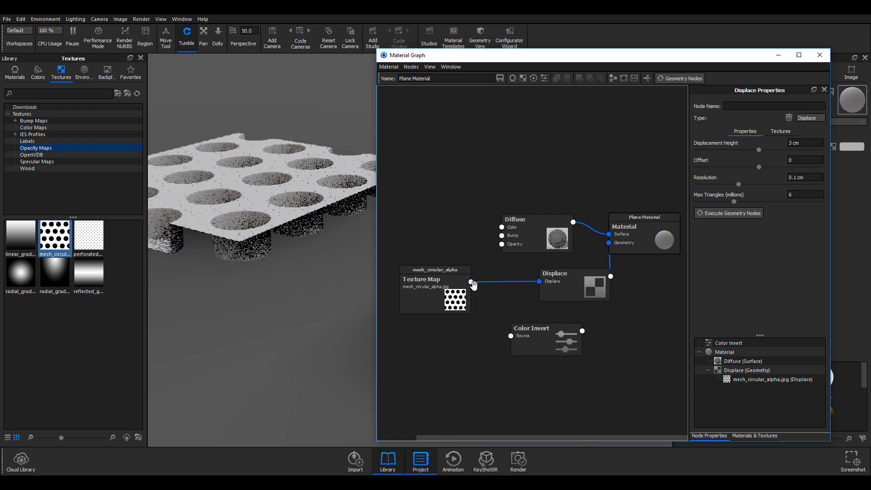
left_click_drag(471, 283, 540, 281)
left_click_drag(438, 288, 399, 290)
left_click_drag(455, 317, 467, 284)
left_click(728, 214)
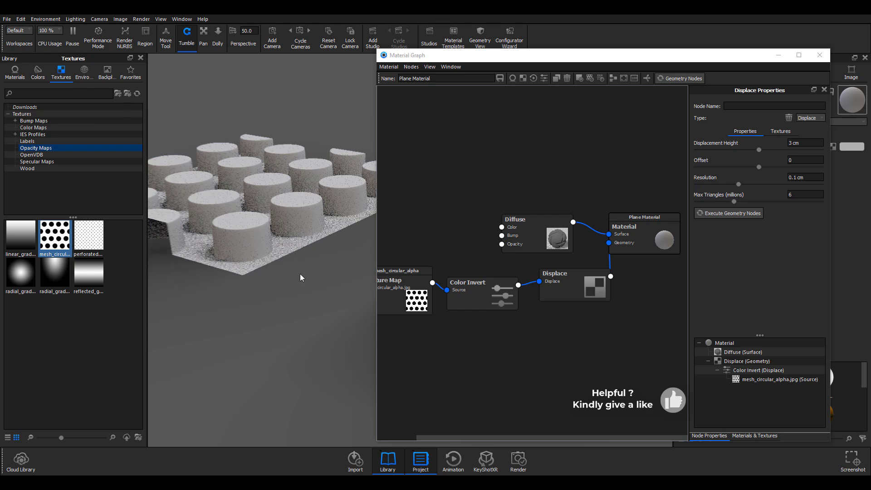
Move the graph aside and orbit to inspect the raised cylinders on the plane.
left_click_drag(452, 61, 642, 101)
scroll(404, 197, "down", 5)
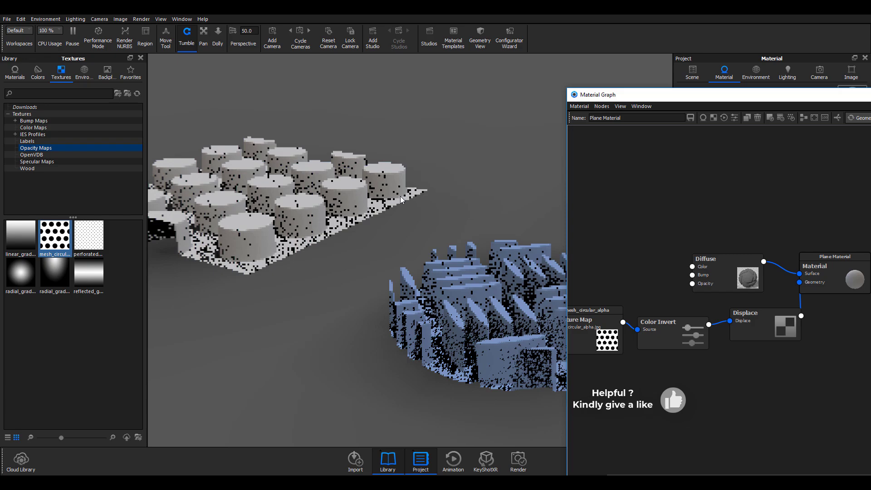
scroll(395, 209, "up", 6)
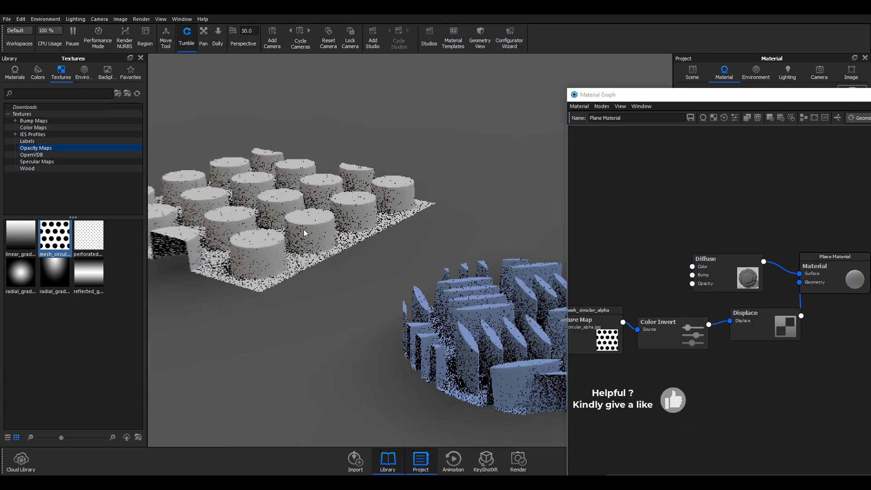
left_click_drag(406, 249, 619, 355)
left_click_drag(563, 362, 404, 248)
Bring the graph back and move the Diffuse and Plane Material nodes closer together.
left_click_drag(689, 99, 352, 54)
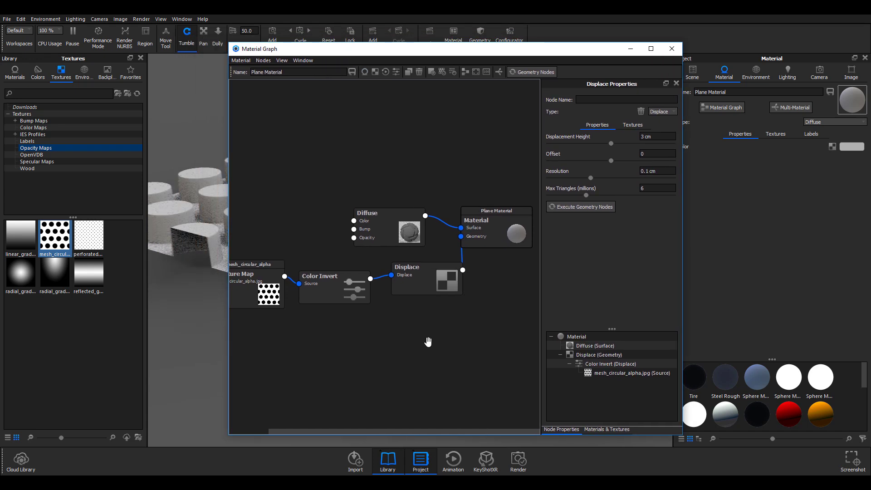
left_click_drag(389, 230, 320, 242)
left_click_drag(490, 234, 423, 242)
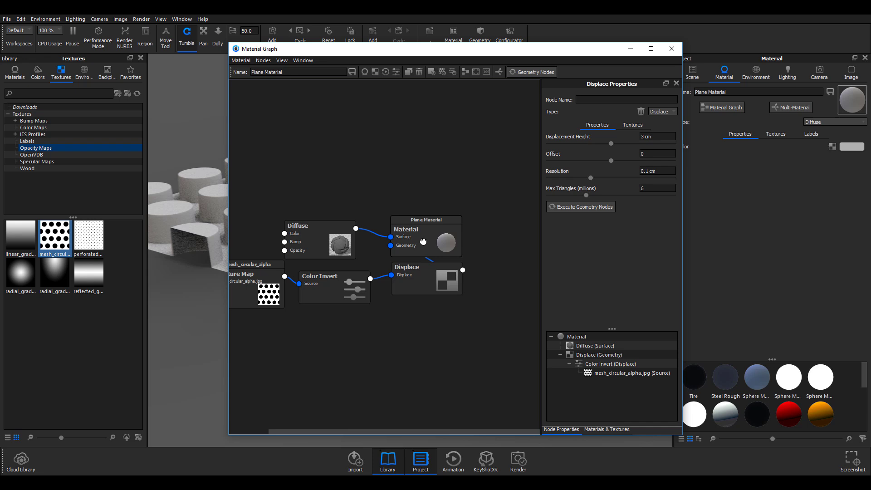